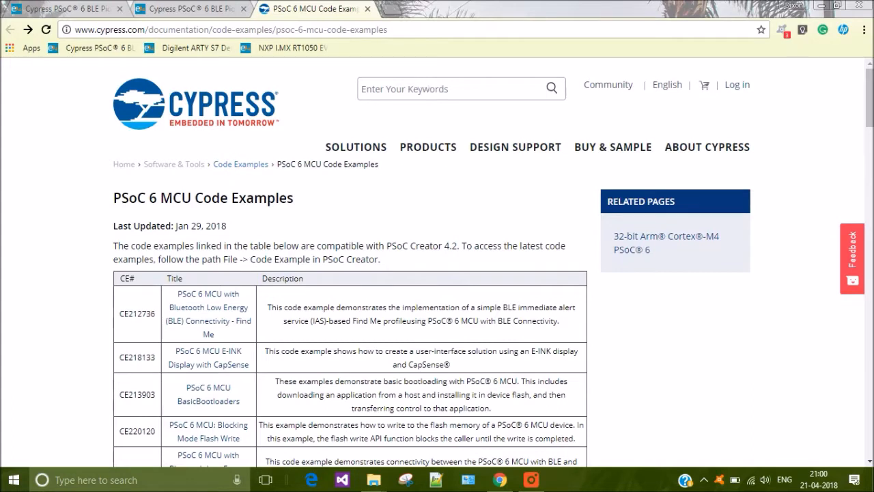
- Examine the PSoC 6 MCU code examples table, from the BLE Find Me entry through the I2C Slave entry
drag(387, 29, 73, 29)
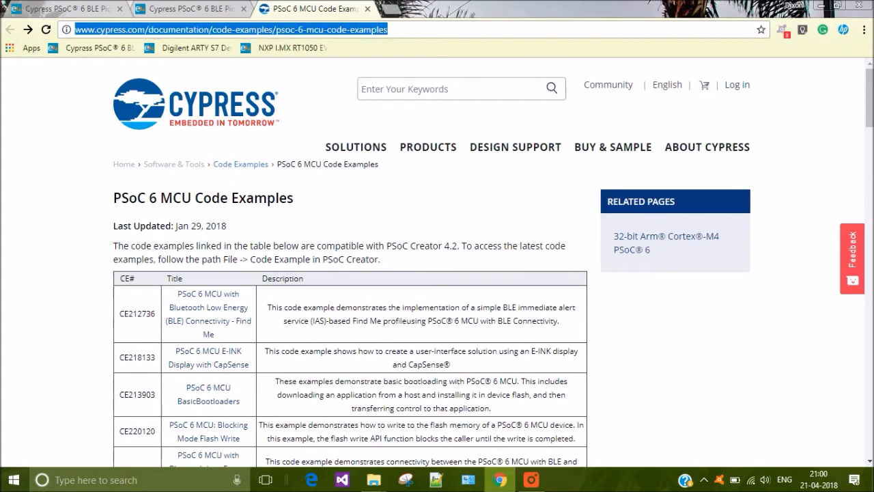
click(69, 262)
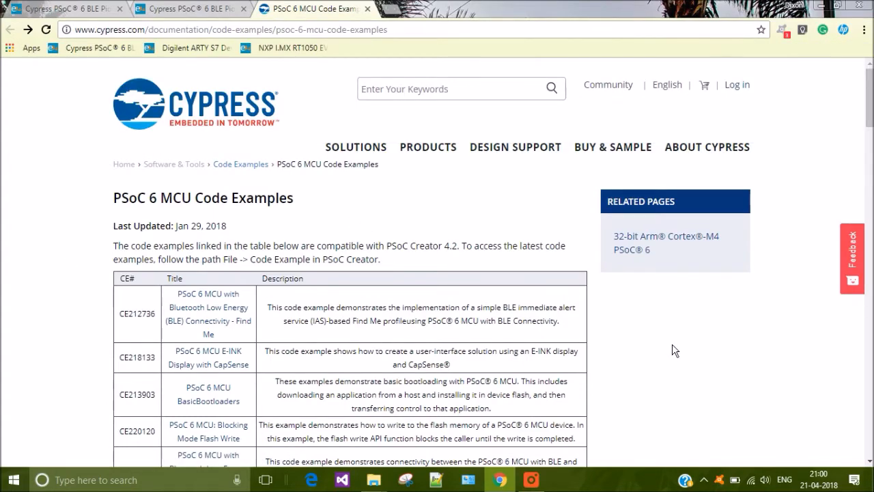
scroll(621, 403, down, 4)
scroll(621, 403, up, 2)
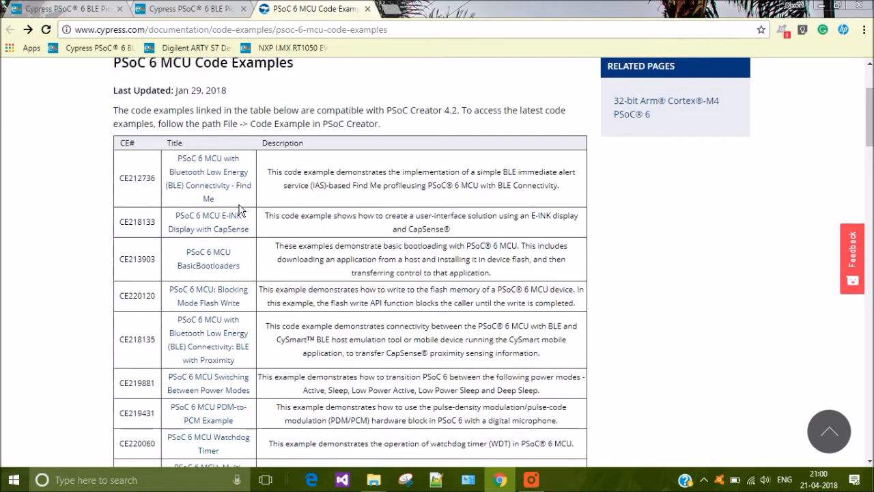
drag(267, 171, 567, 208)
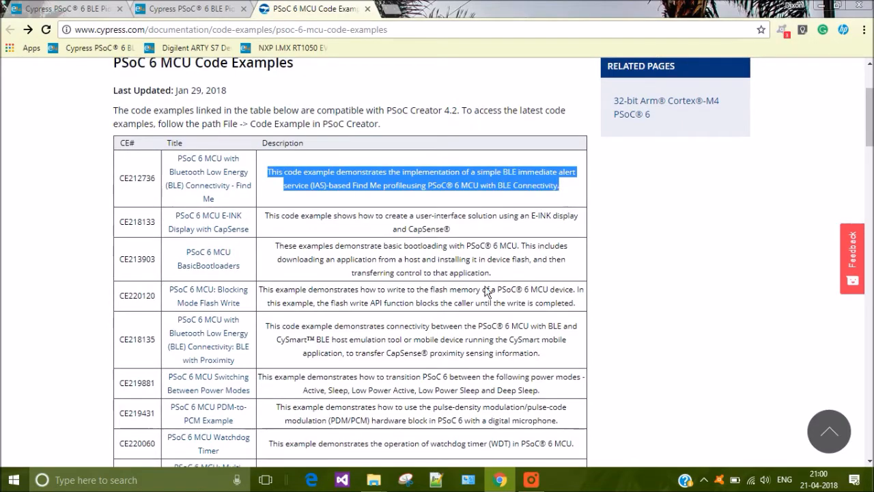
scroll(387, 367, down, 3)
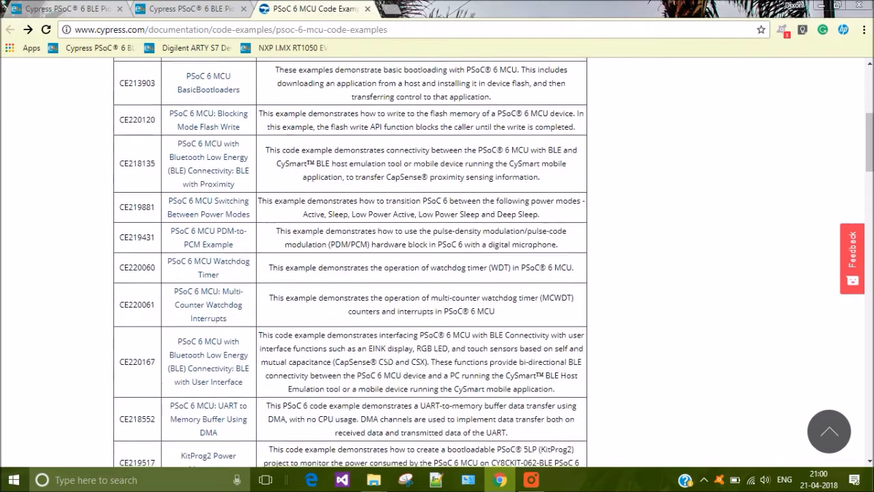
scroll(388, 369, down, 4)
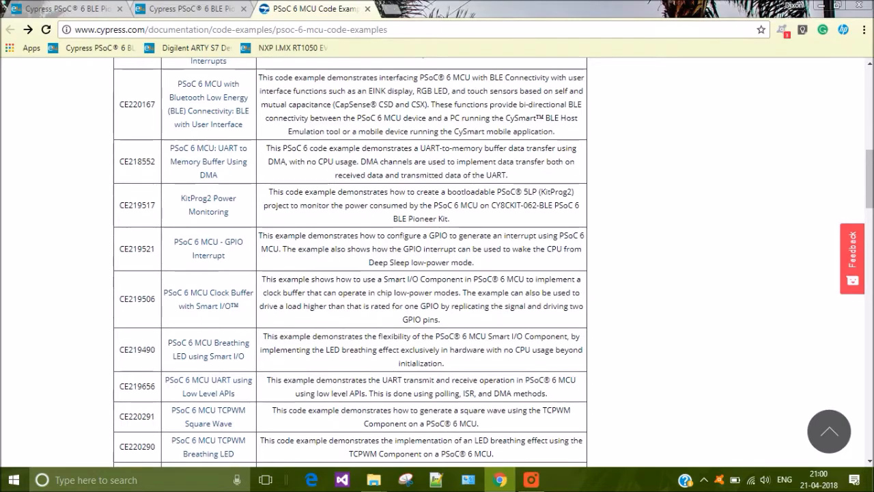
scroll(471, 423, down, 2)
scroll(480, 428, down, 3)
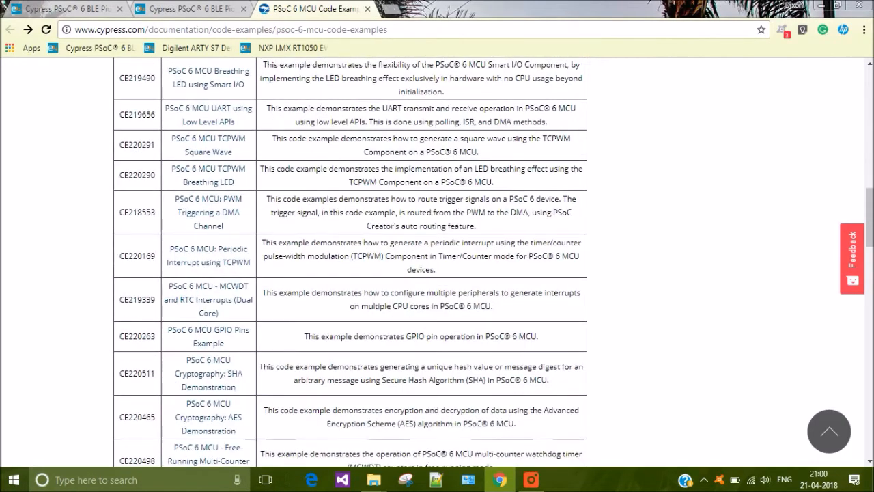
scroll(480, 427, down, 3)
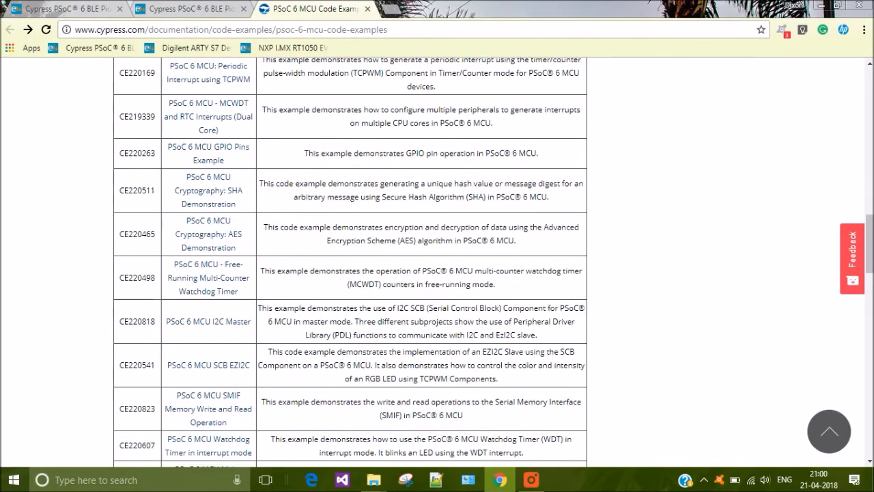
scroll(418, 356, down, 8)
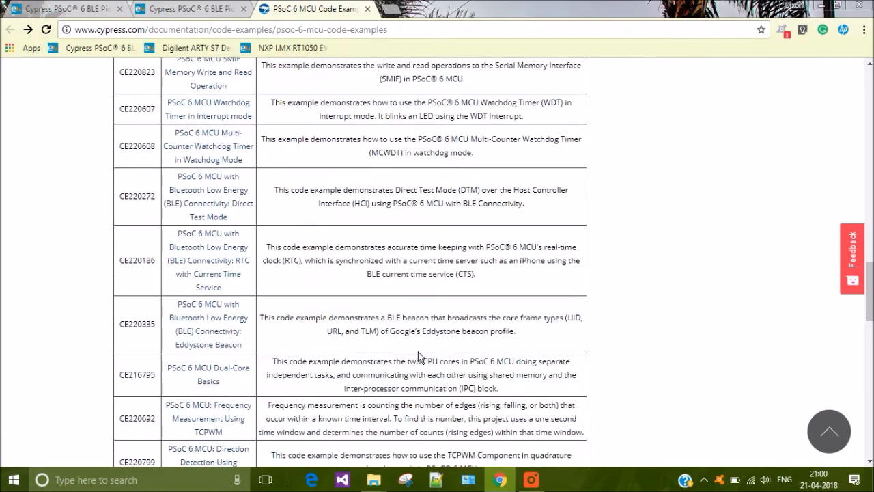
scroll(419, 357, down, 11)
scroll(419, 356, up, 6)
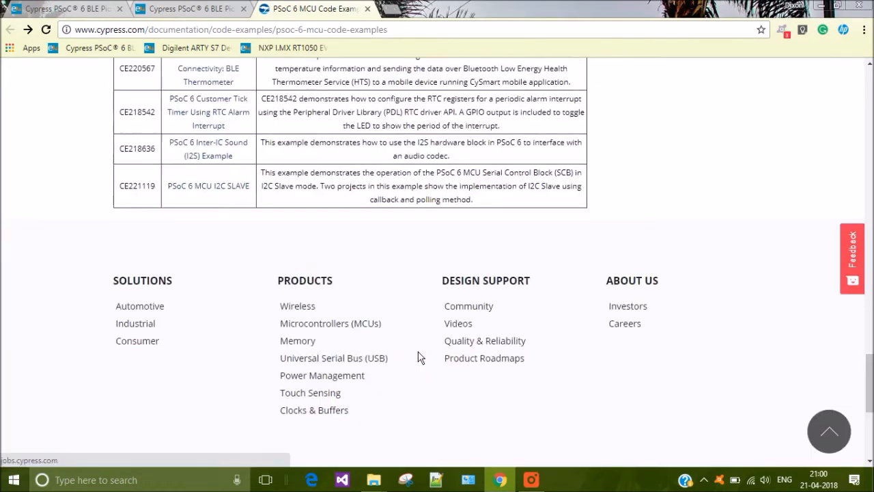
scroll(418, 356, up, 1)
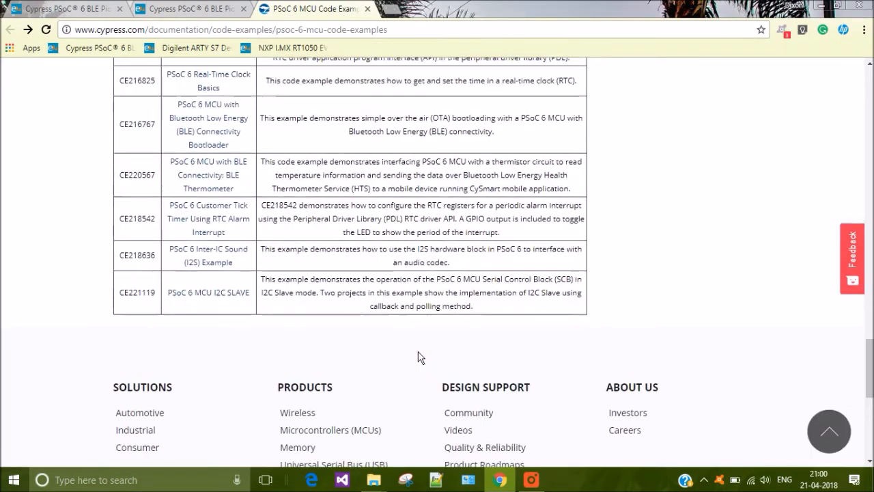
- Open the CE220567 BLE Thermometer code example page and review its related files and resources
click(228, 199)
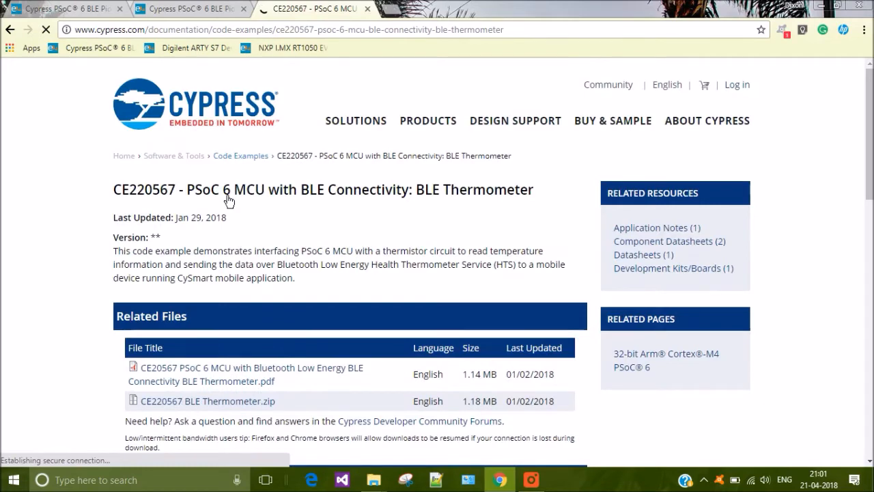
scroll(326, 273, down, 3)
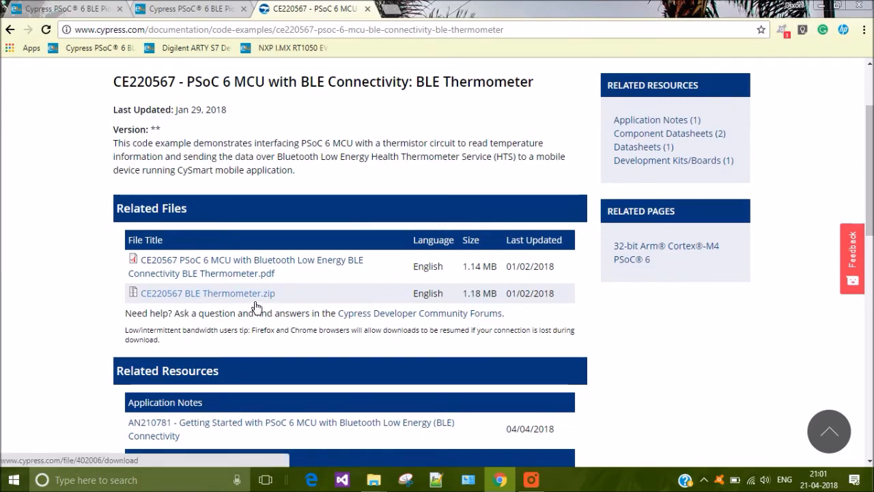
scroll(652, 393, down, 3)
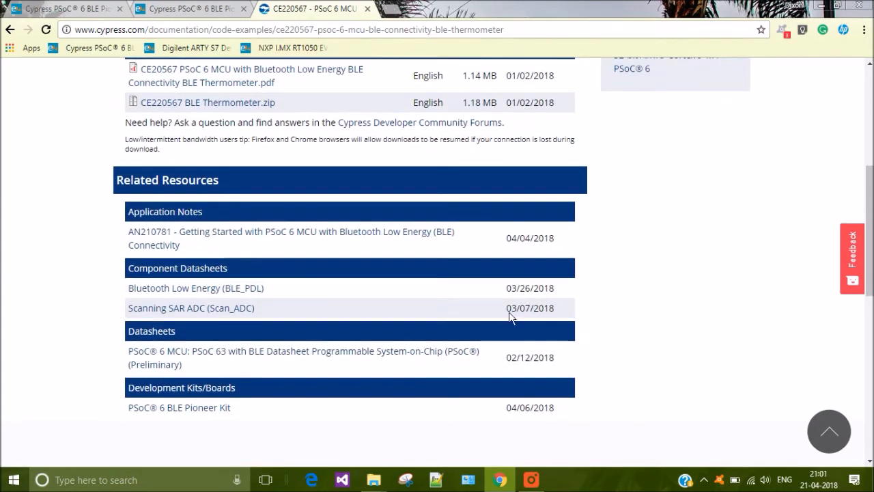
scroll(628, 329, up, 3)
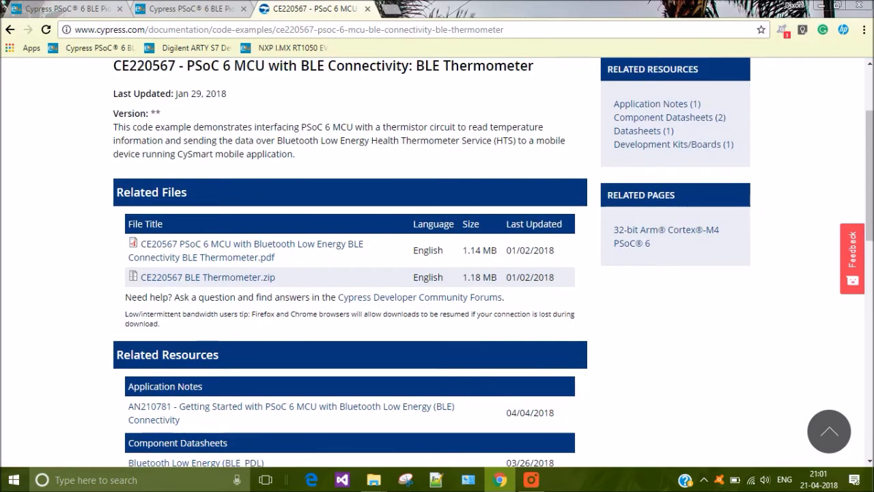
- Download CE220567 BLE Thermometer.zip into G:\element14_IoT_on_Wheels\RoadTests\1. Cypress PSoC 6 BLE Pioneer kit\Code\Code Examples
click(237, 286)
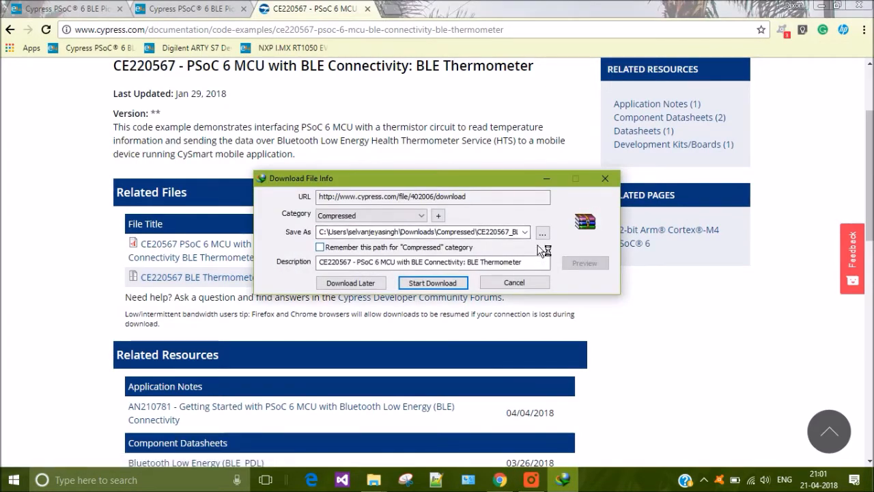
click(542, 233)
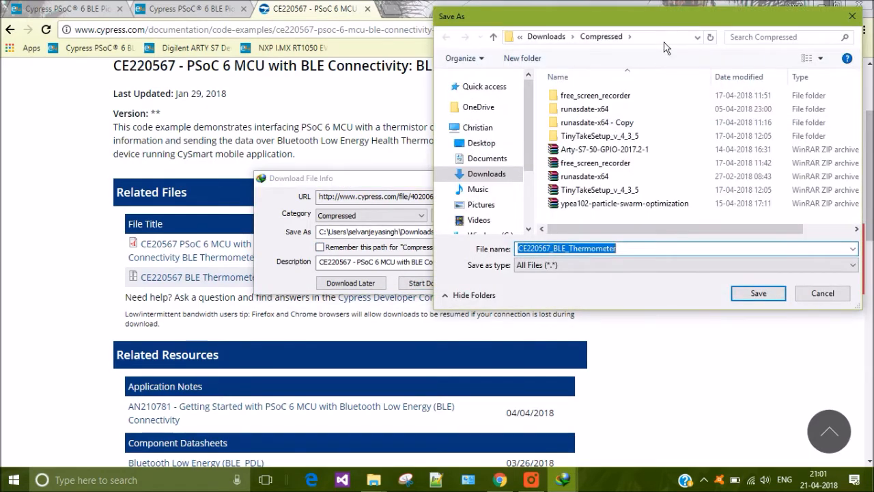
click(659, 36)
text(G:\element14_IoT_on_Wheels\RoadTests\1. Cypress PSoC 6 BLE Pioneer kit\Code\Code Examples\)
key(Return)
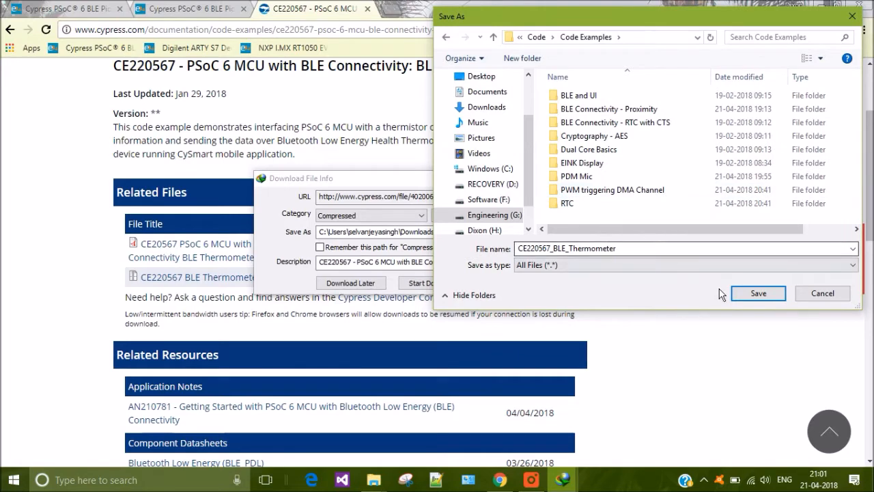
click(765, 299)
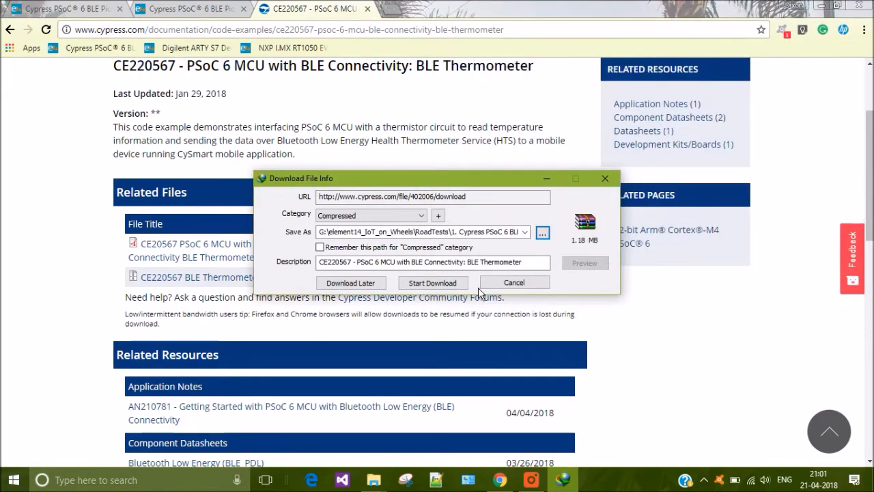
click(461, 287)
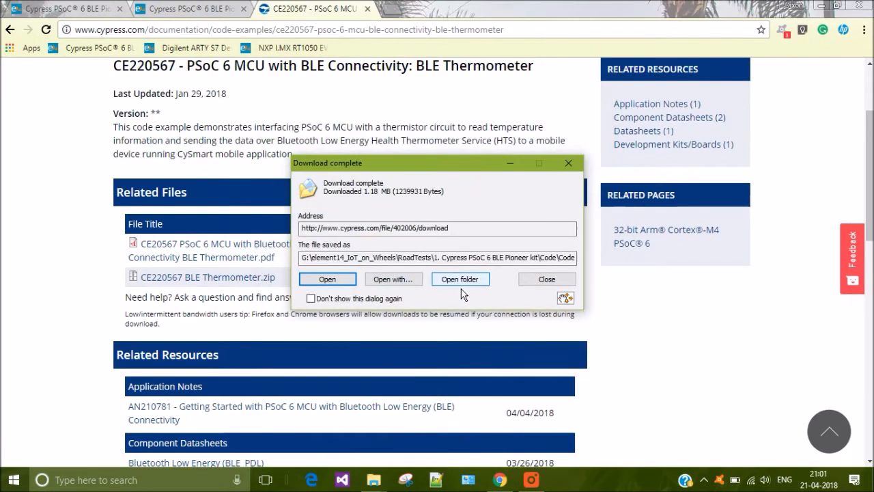
click(542, 283)
- Launch PSoC Creator 4.2
key(super)
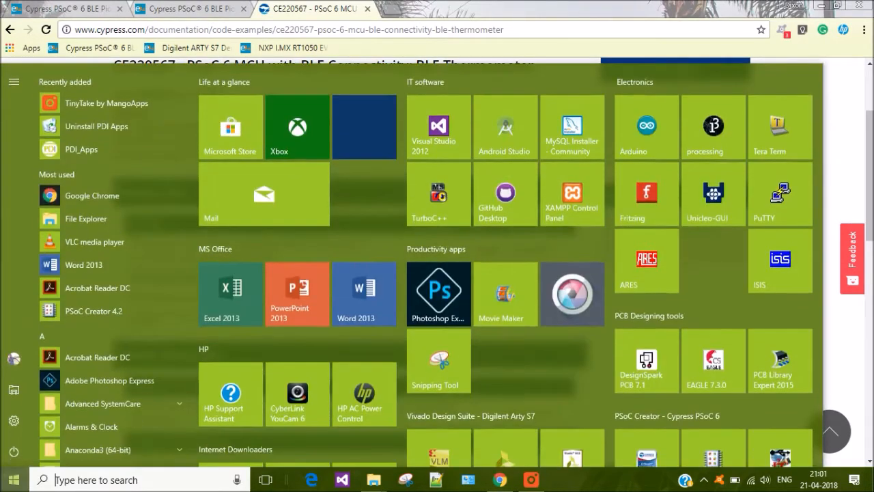
scroll(646, 396, down, 2)
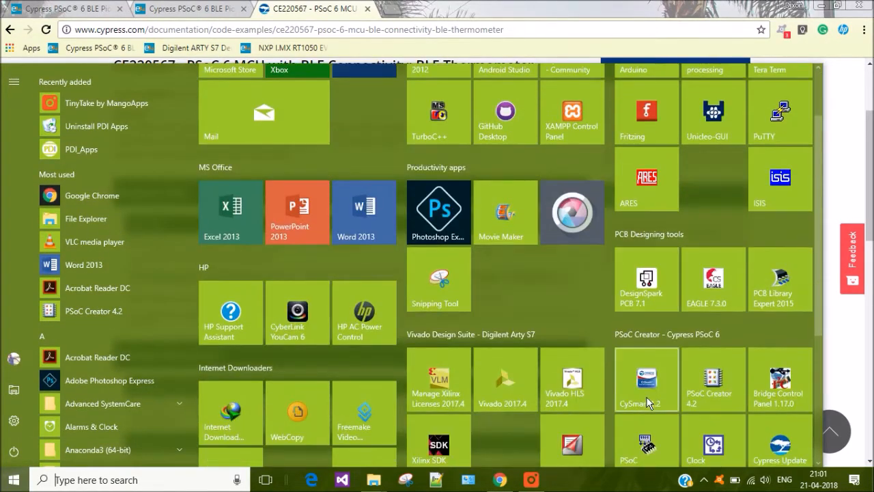
click(712, 402)
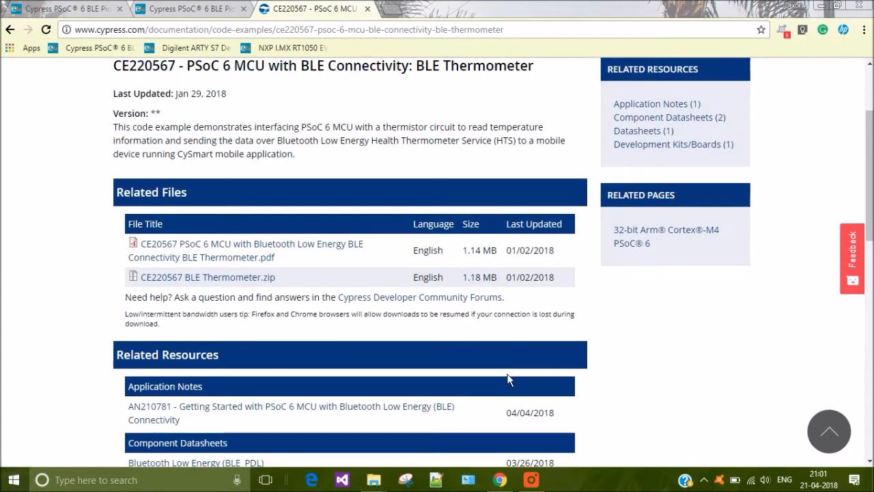
- Download the BLE Thermometer example's PDF document with the preset save path and skim it down to page 3
click(275, 265)
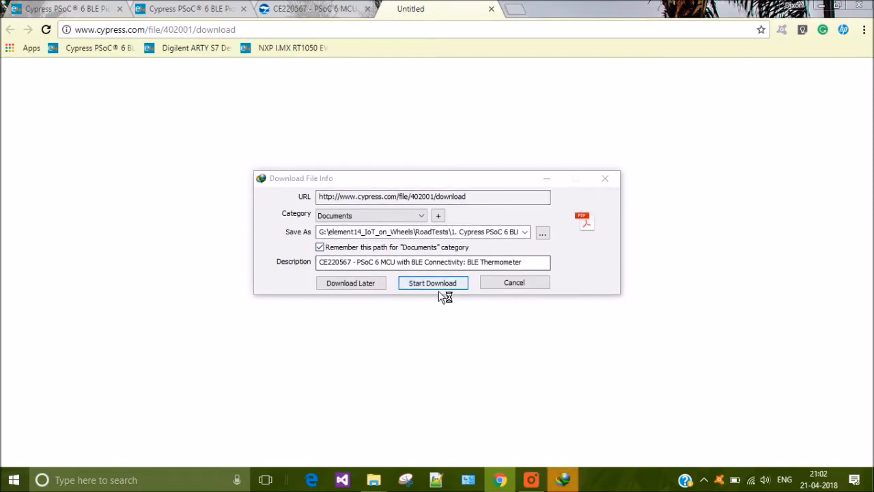
click(439, 288)
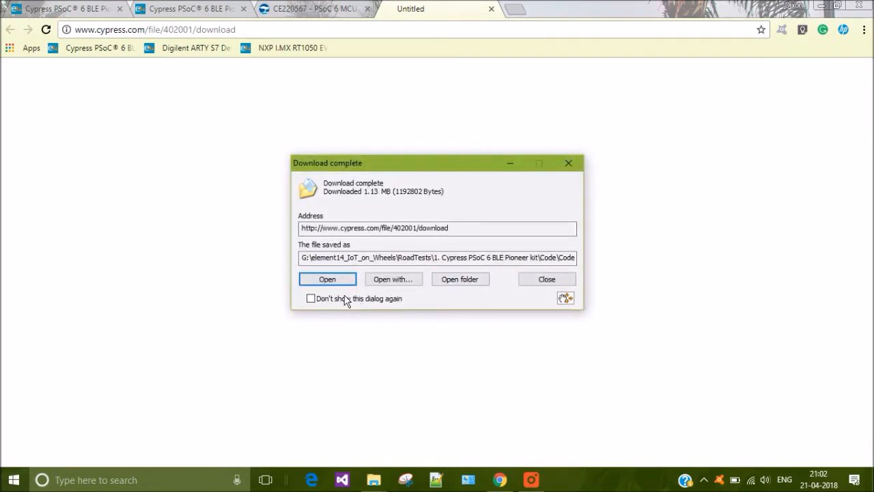
click(327, 280)
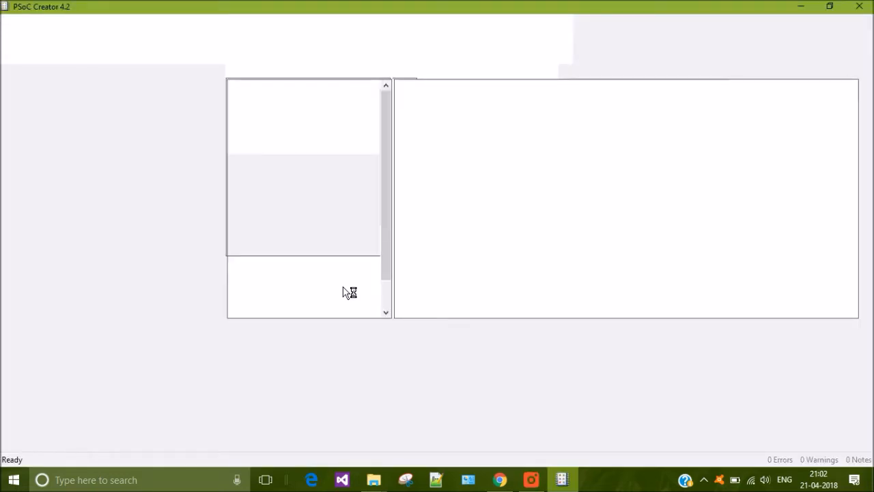
scroll(274, 324, down, 5)
scroll(273, 325, down, 15)
scroll(274, 324, down, 15)
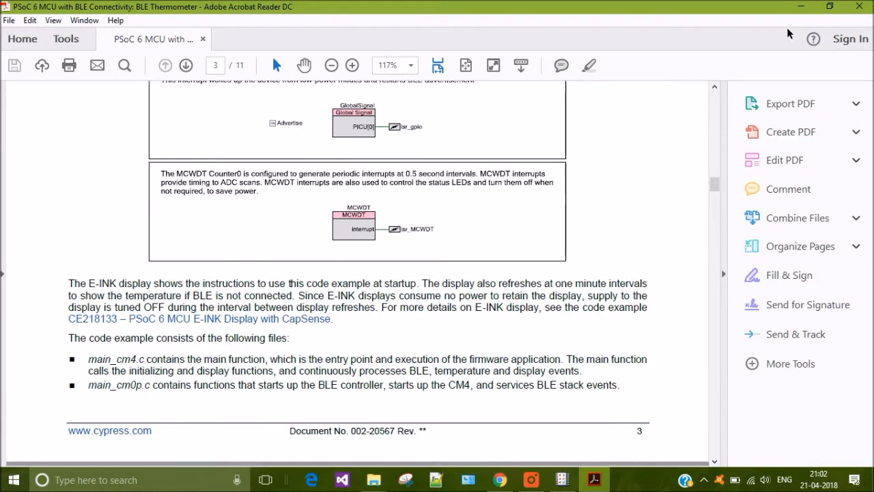
click(800, 7)
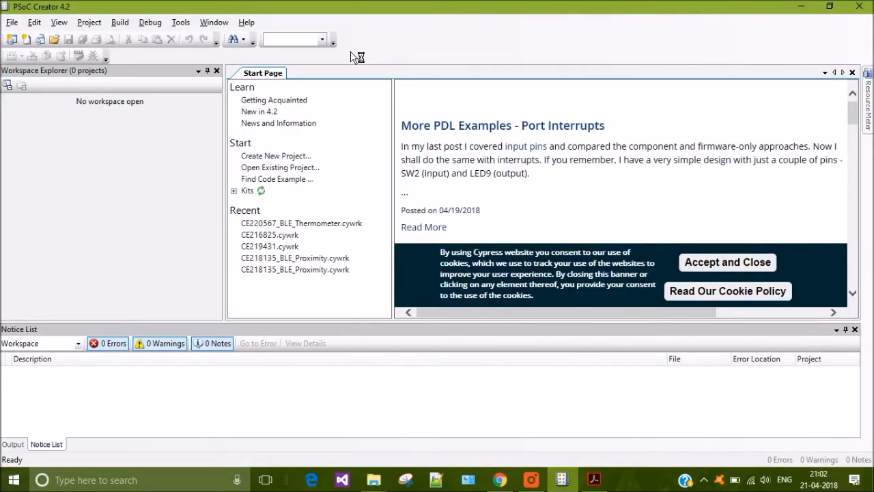
- In PSoC Creator, start opening an existing project or workspace and browse to the Code Examples folder
click(17, 28)
mouse_move(38, 55)
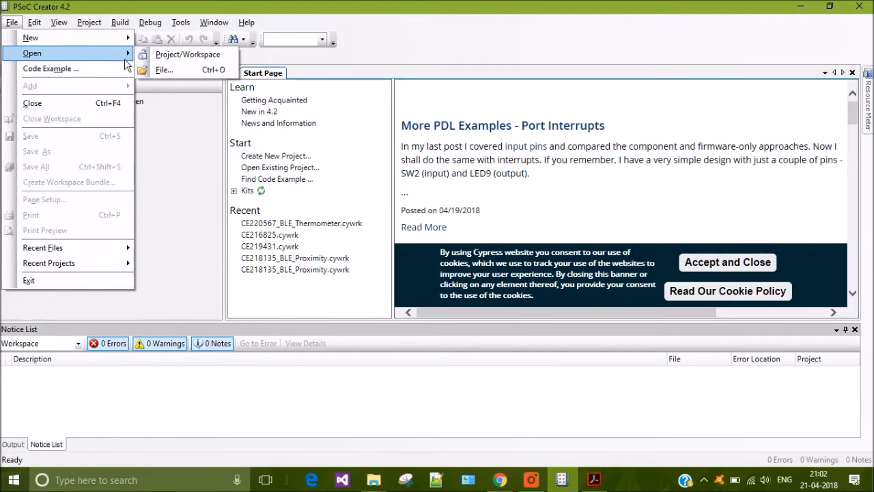
click(172, 55)
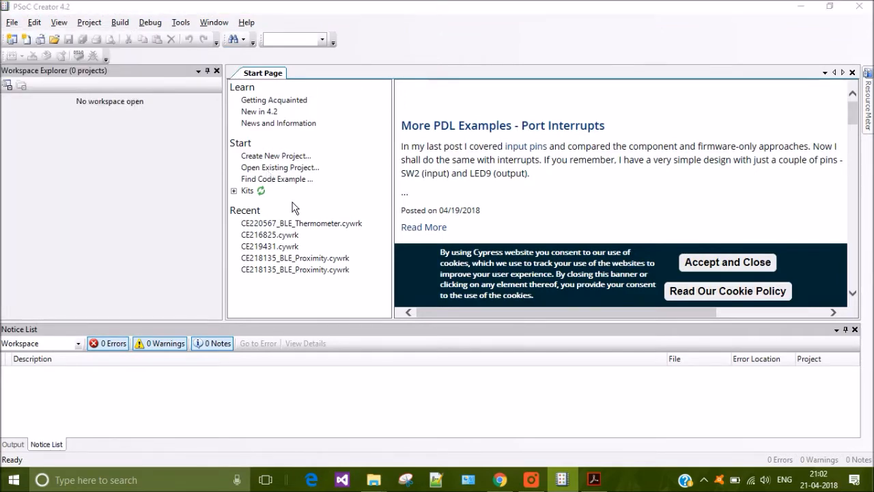
click(227, 45)
key(ctrl+v)
key(ctrl+a)
key(Return)
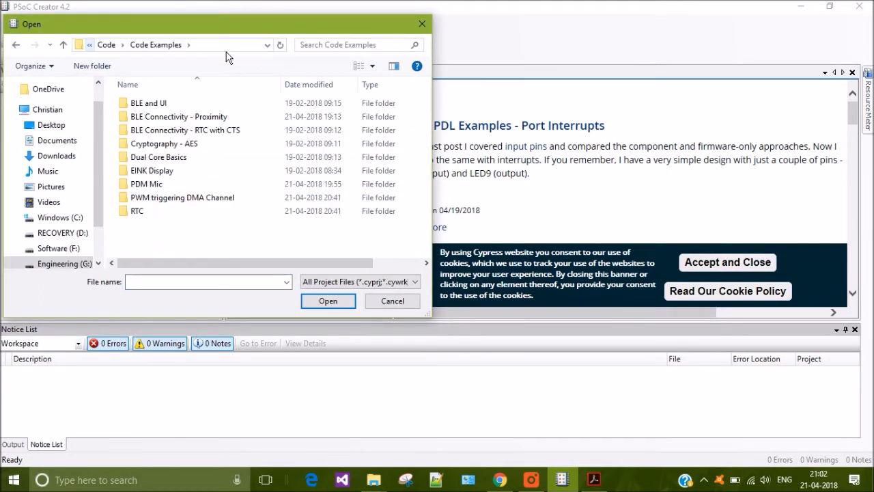
- Switch to the Code Examples folder in File Explorer and extract the CE220567_BLE_Thermometer archive into its own CE220567_BLE_Thermometer folder
mouse_move(373, 471)
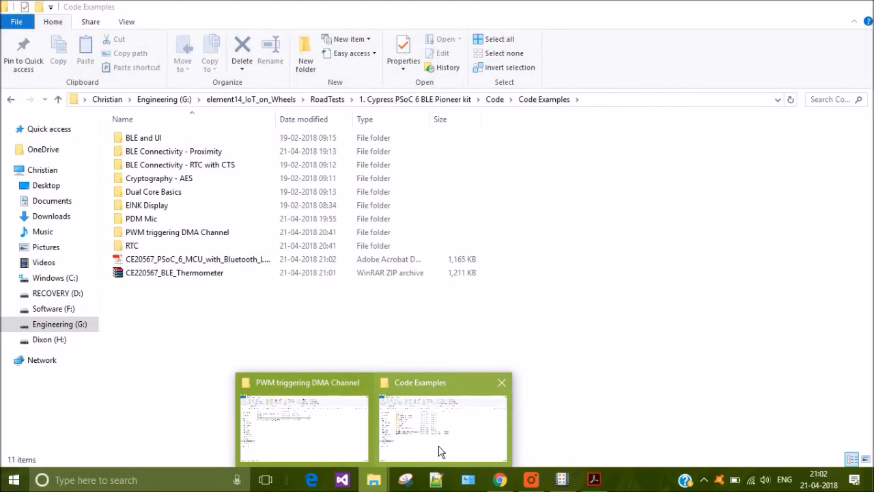
click(439, 449)
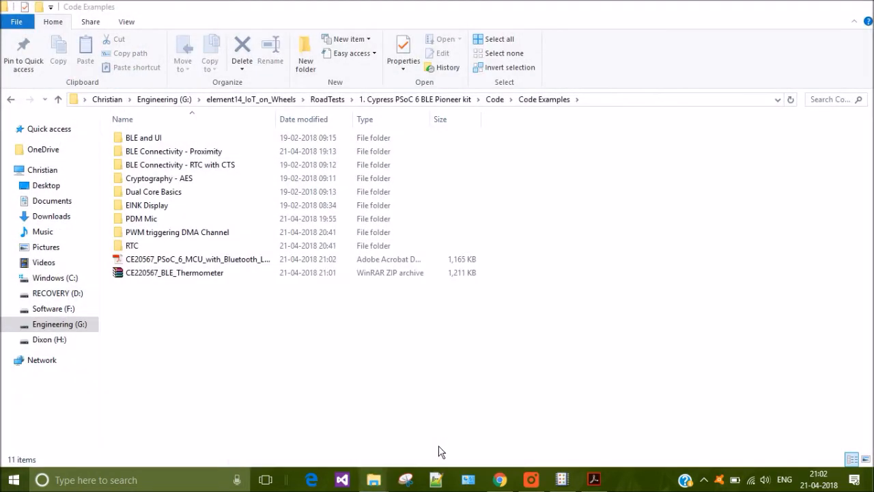
right_click(345, 286)
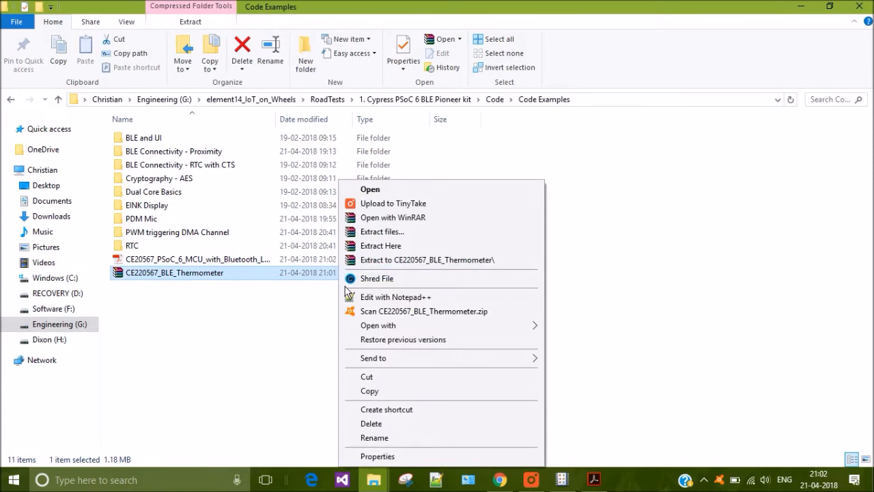
click(365, 260)
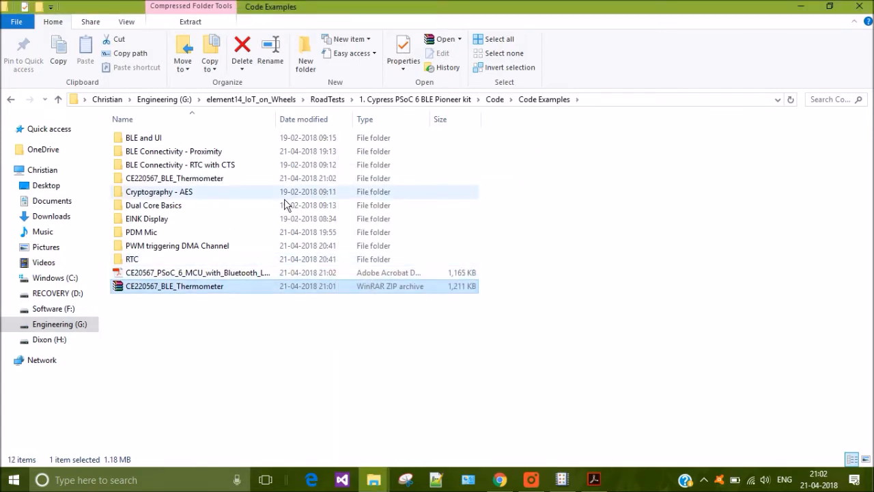
- Switch back to PSoC Creator and open the CE220567_BLE_Thermometer workspace file from the extracted CE220567_BLE_Thermometer folder
click(564, 481)
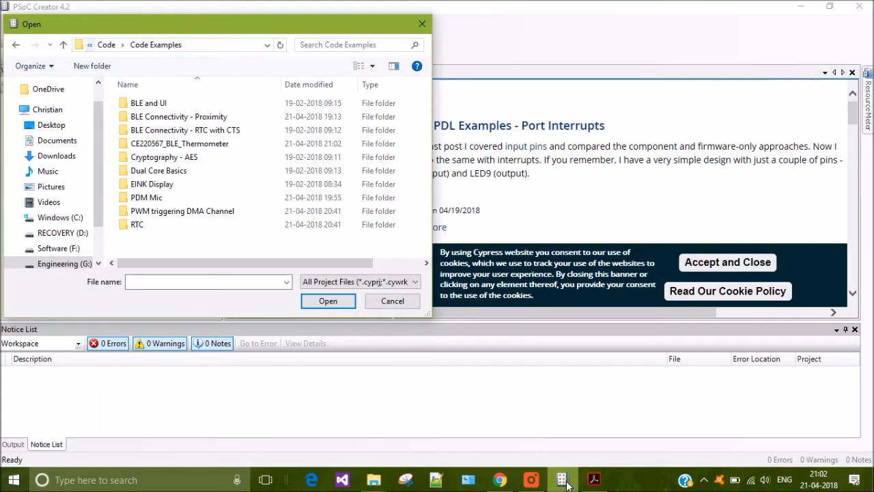
click(260, 144)
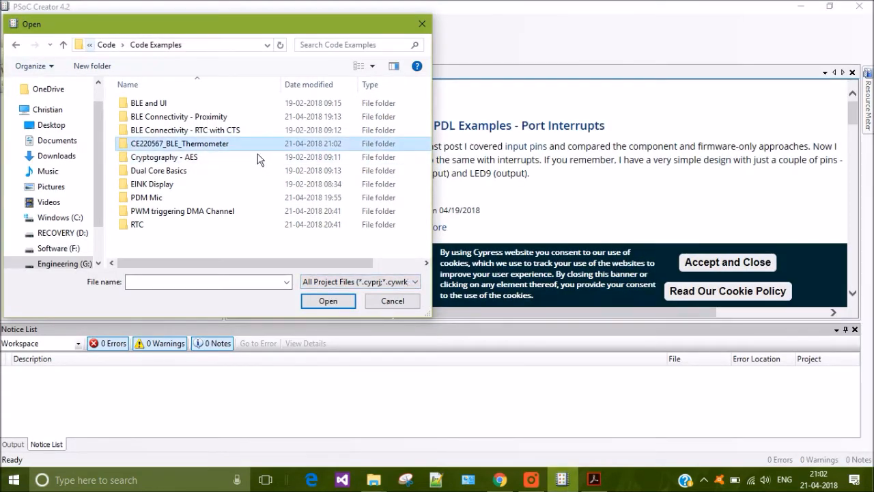
key(Return)
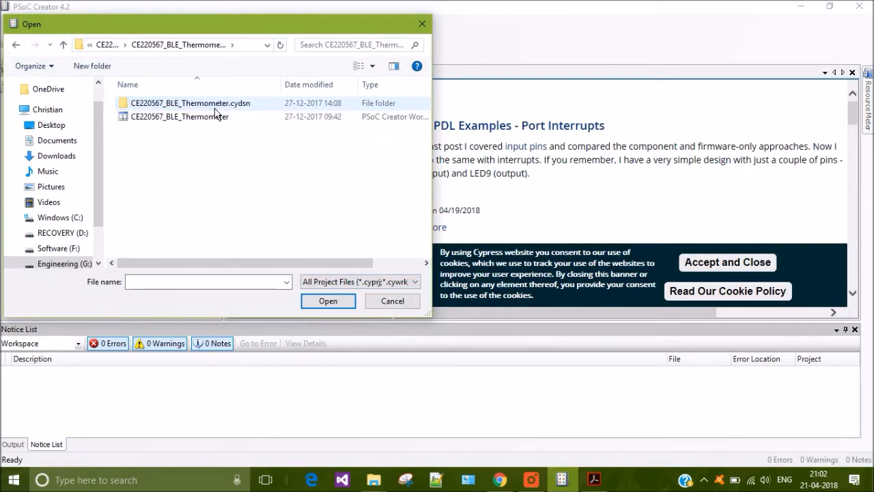
click(220, 121)
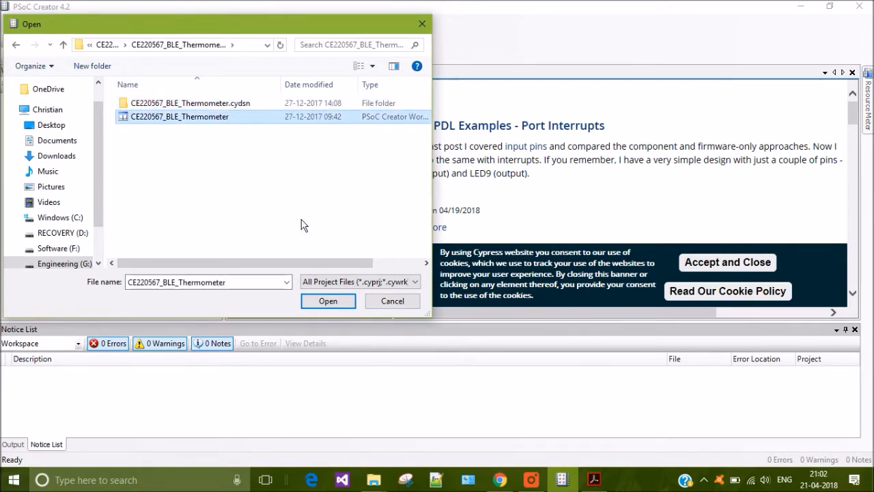
click(326, 306)
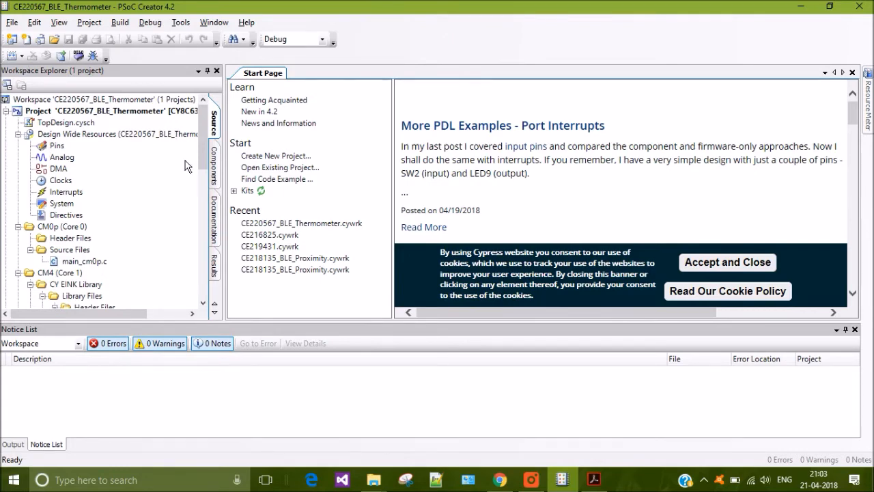
drag(204, 116, 209, 136)
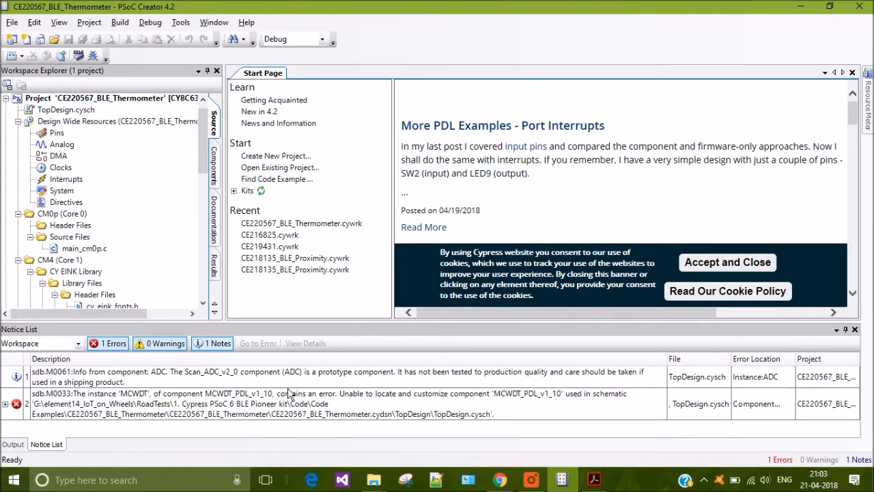
- Open the Component Update Tool from the MCWDT error and update MCWDT_PDL to version 1.0, creating a workspace archive before updating
click(312, 417)
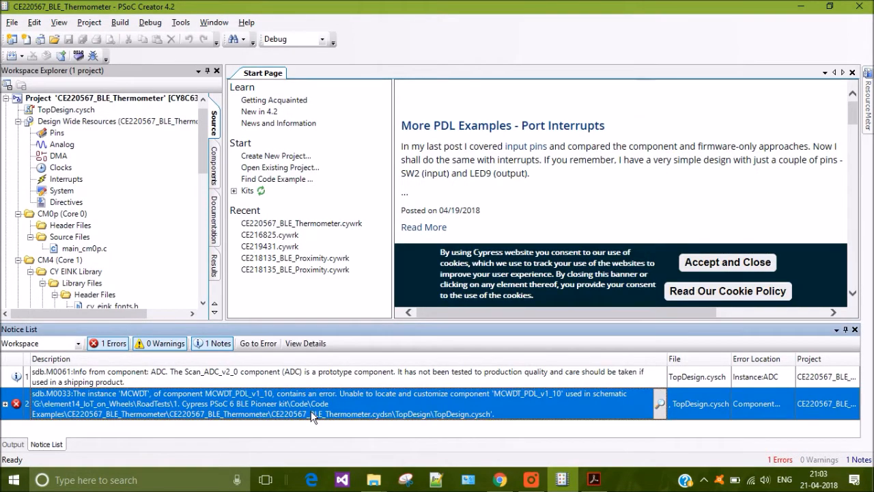
double_click(312, 415)
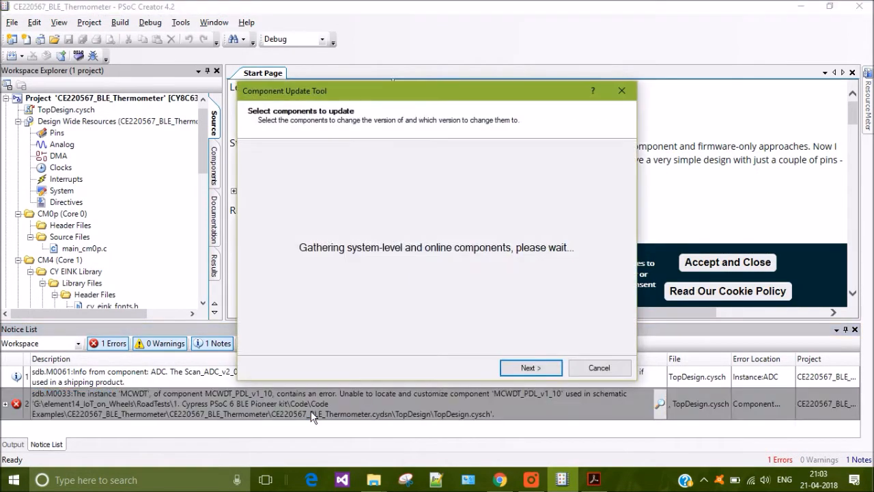
click(539, 369)
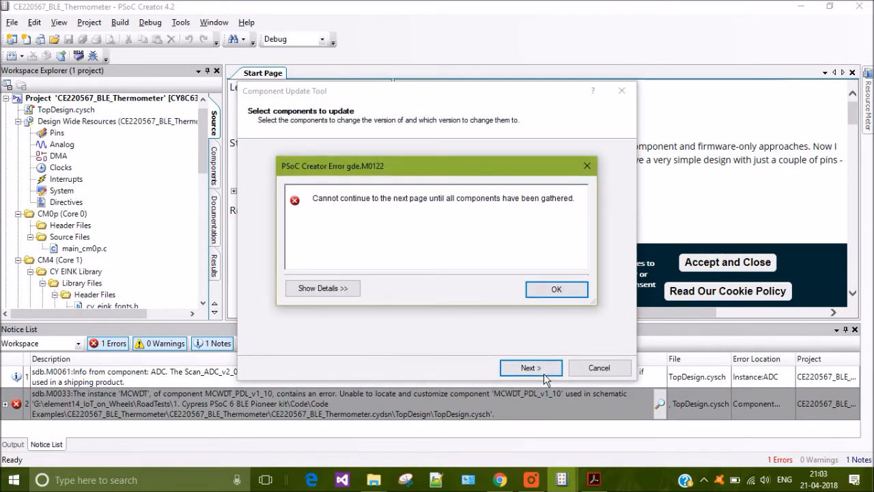
click(577, 297)
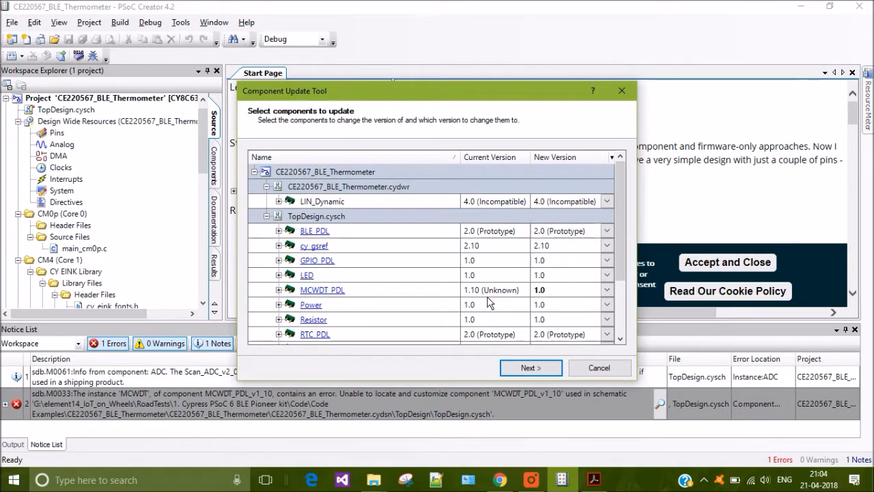
click(526, 374)
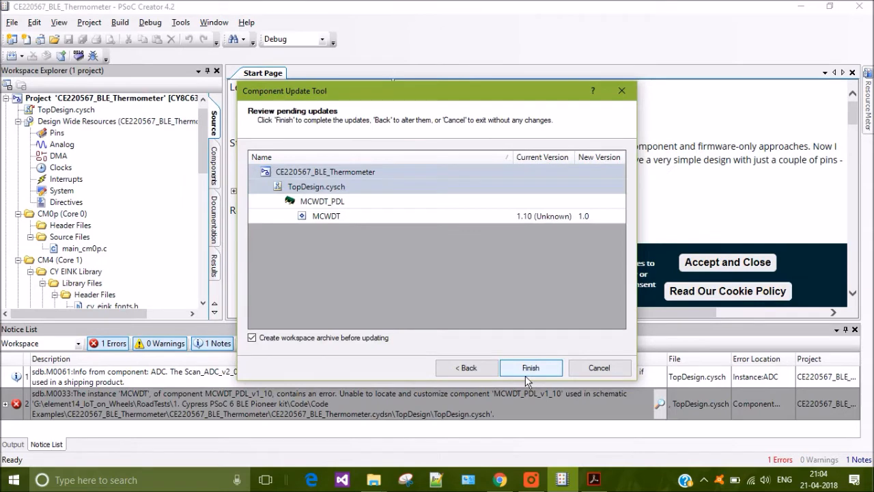
click(529, 368)
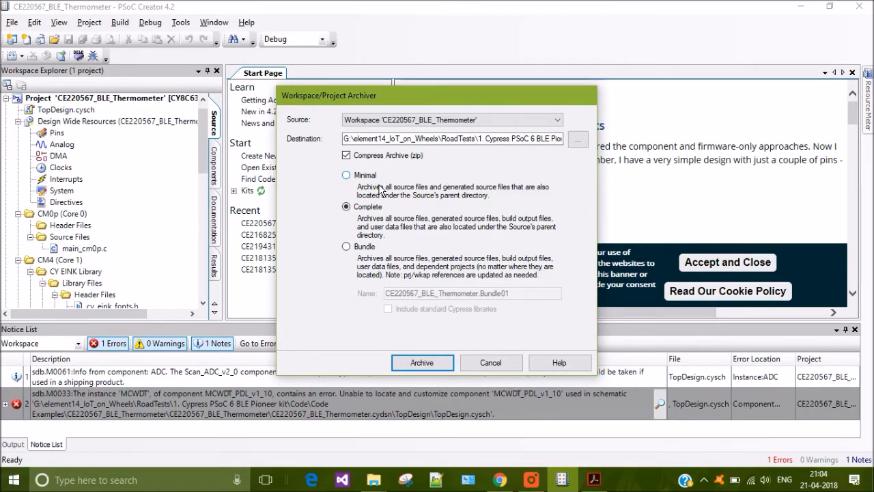
- Archive the workspace as a compressed zip at the Minimal level and have the archive opened in Windows Explorer
click(381, 191)
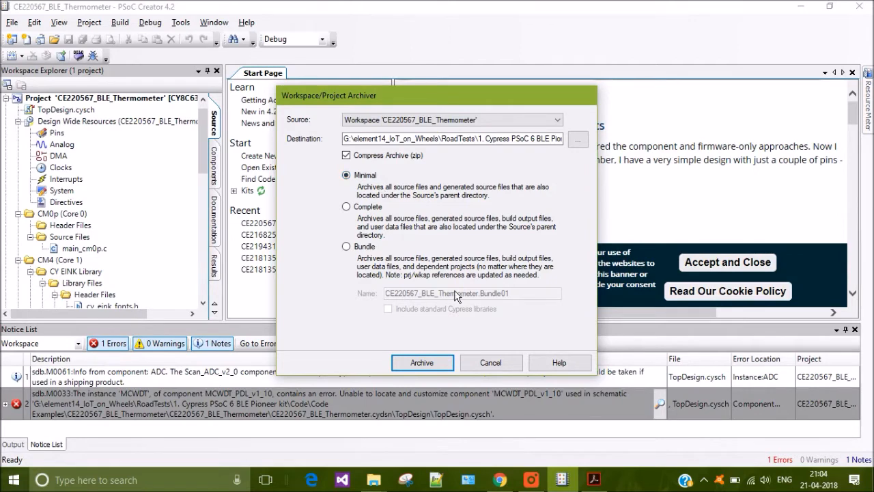
click(422, 363)
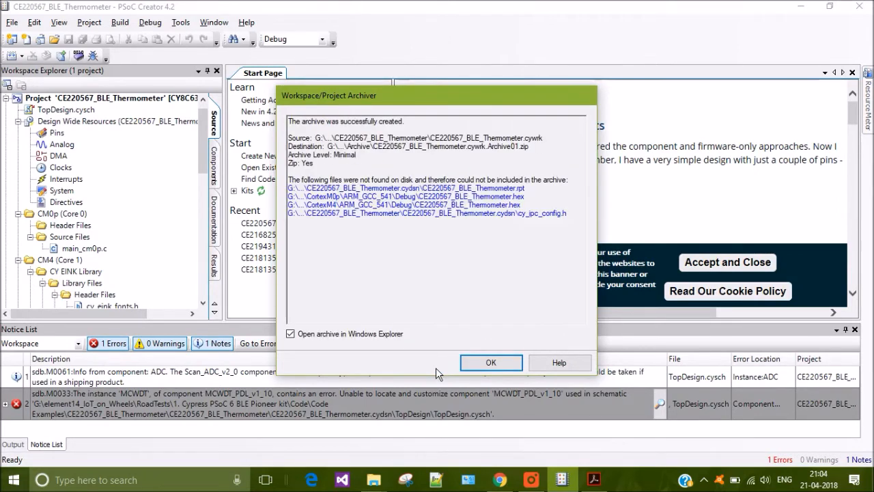
click(504, 365)
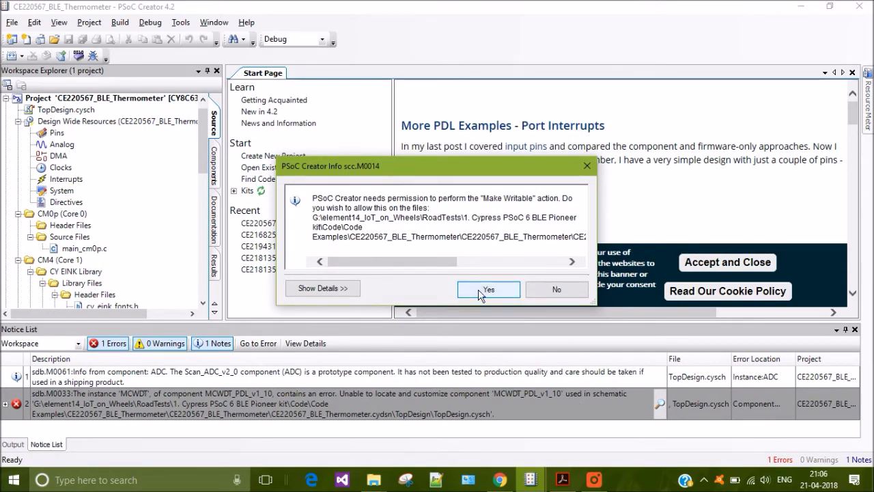
- Check the workspace zip in the Archive folder in File Explorer, and return to PSoC Creator
mouse_move(374, 479)
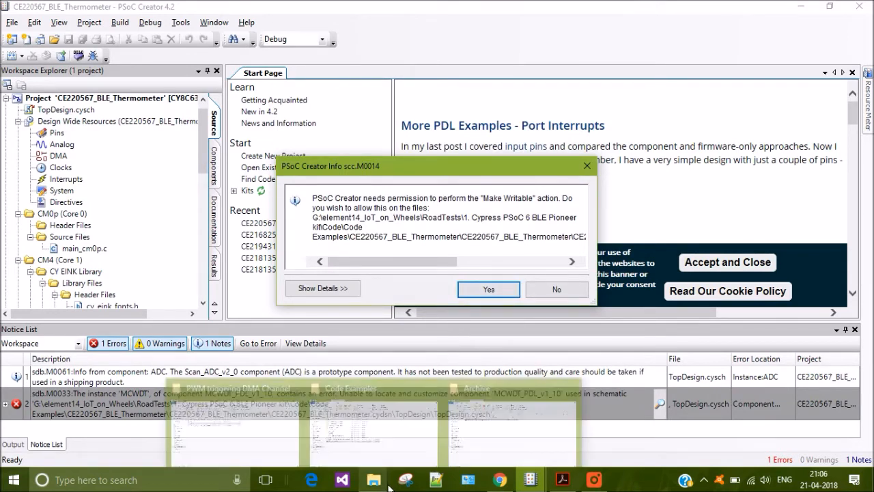
click(523, 444)
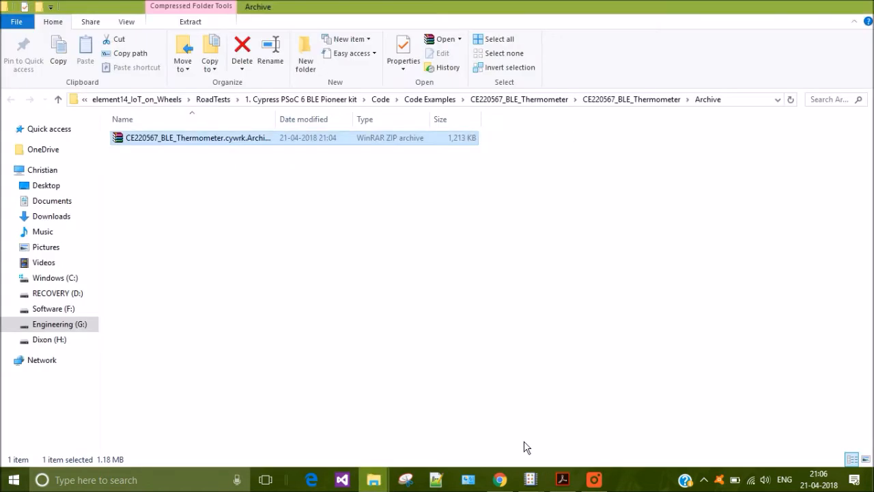
click(433, 294)
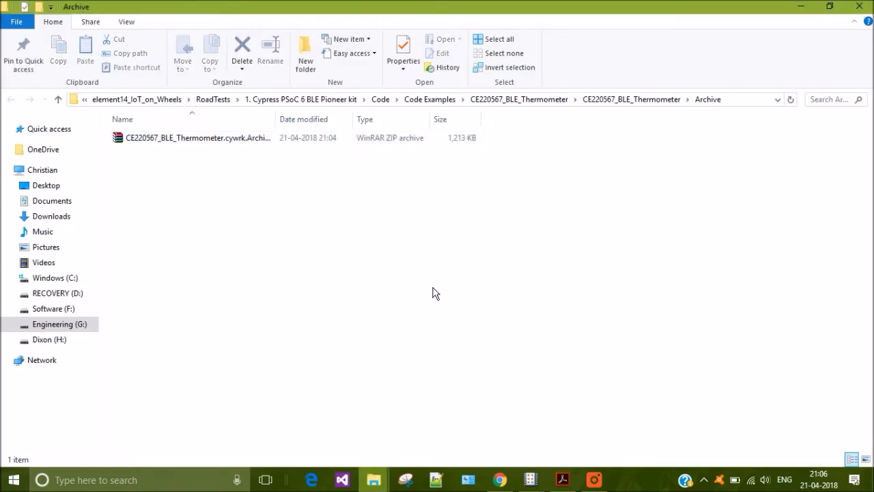
click(530, 479)
click(496, 444)
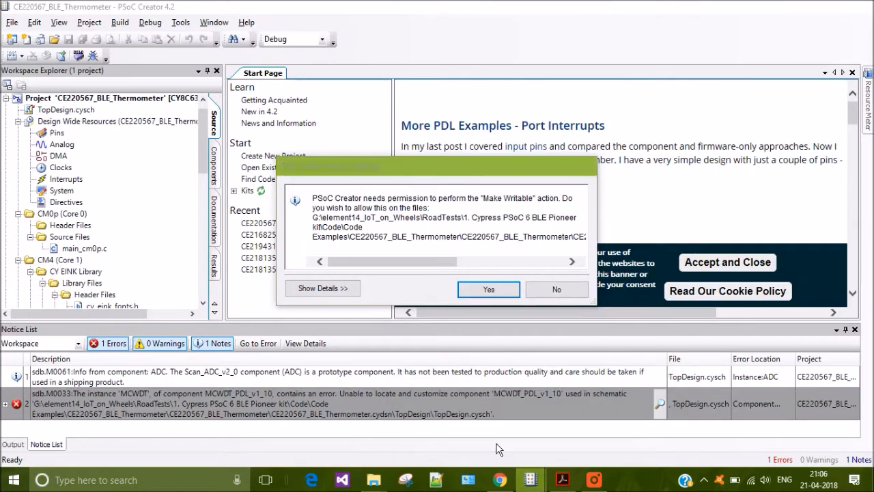
- Review the file paths in the permission request and allow the Make Writable action for the component update
drag(448, 273, 485, 275)
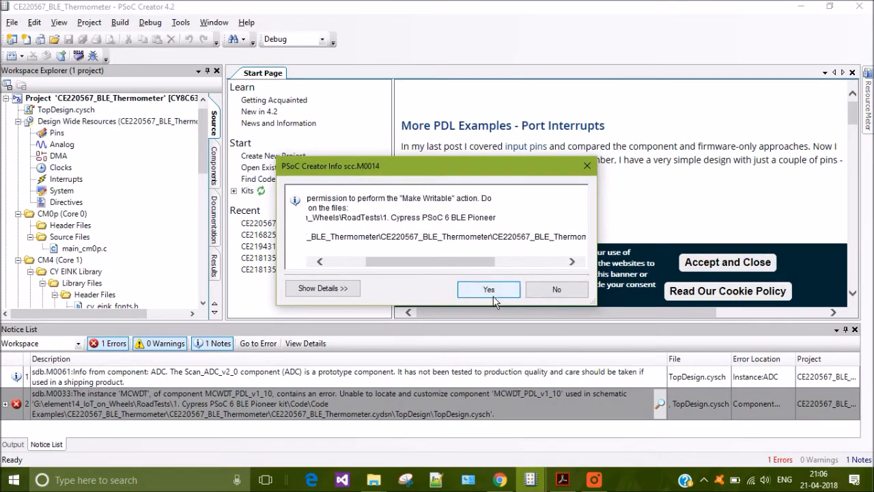
click(491, 292)
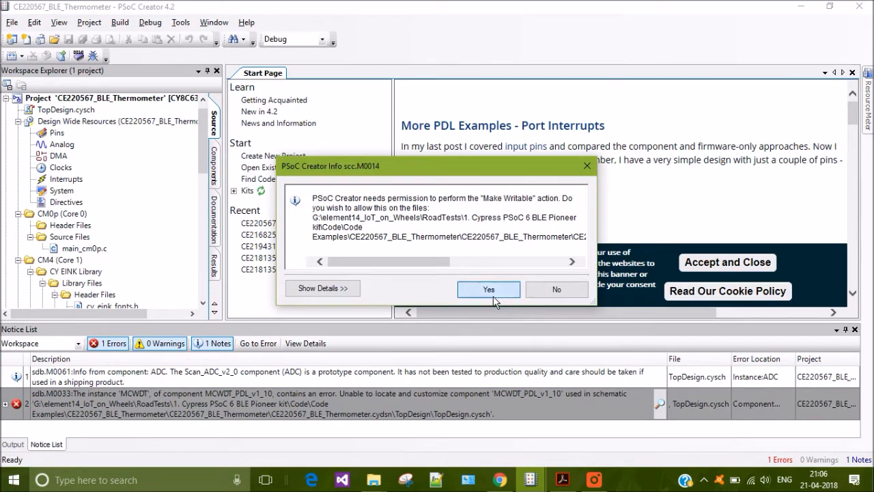
click(489, 290)
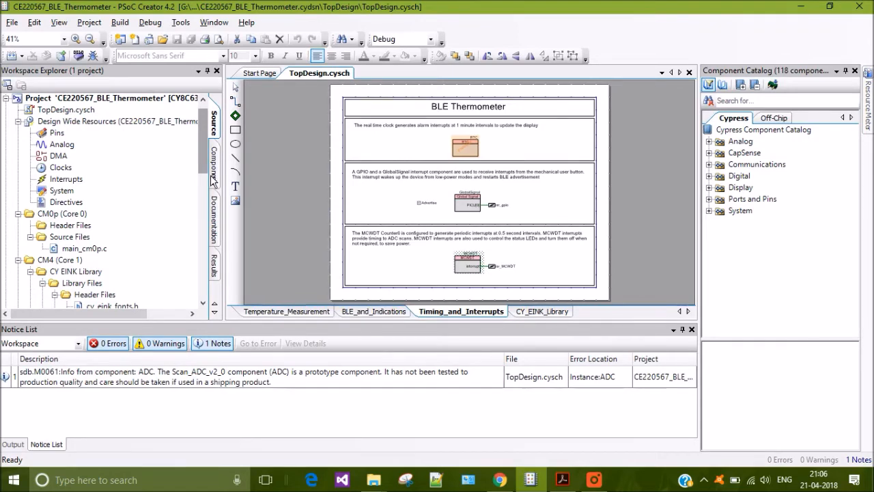
- Program the board with PSoC 63 CY8C6347BZI-BLD53 (CM0p) as the target, allowing the build to make the project files writable
click(84, 63)
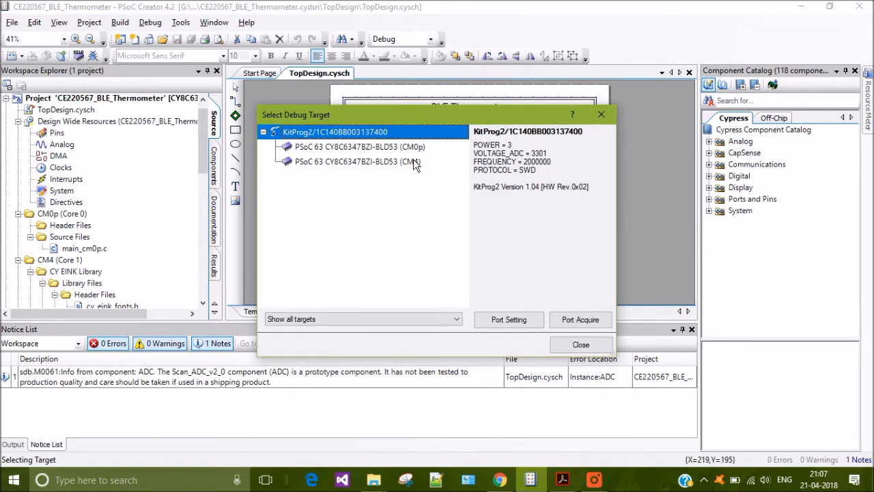
key(Down)
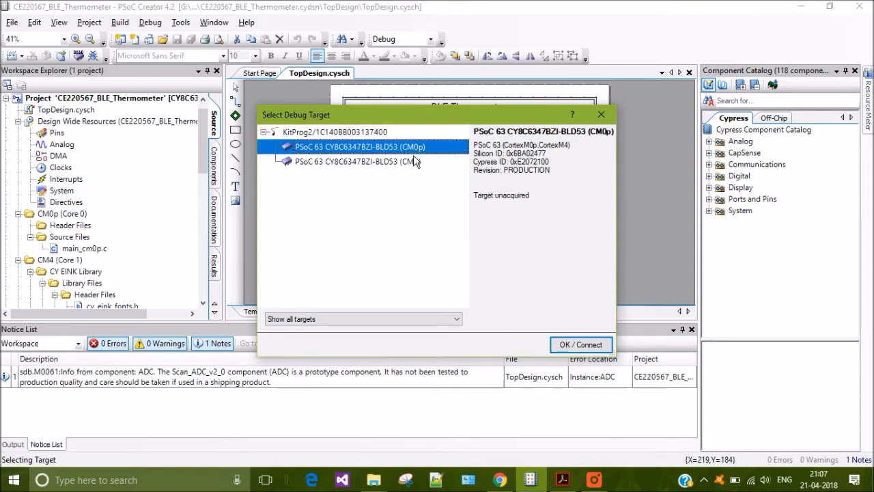
click(576, 351)
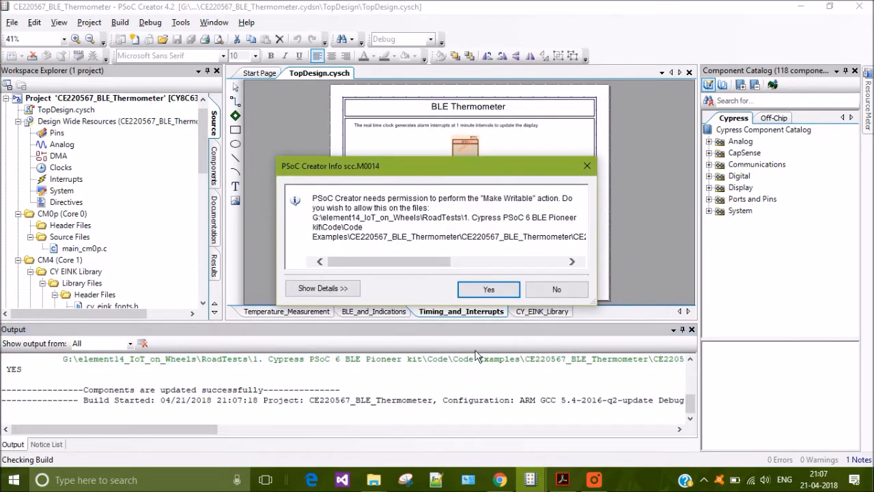
click(492, 294)
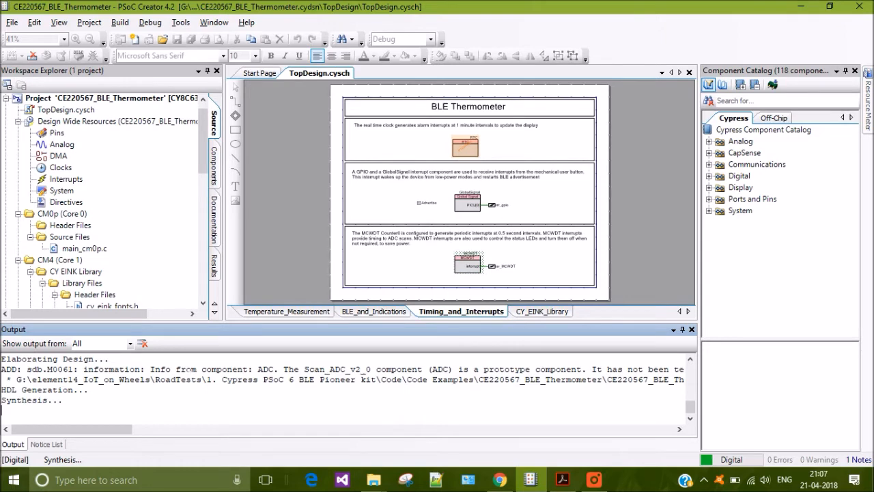
- Replace the cy_ipc_config.c configuration file with the PDL version during the build and allow the Make Writable action
drag(63, 400, 30, 379)
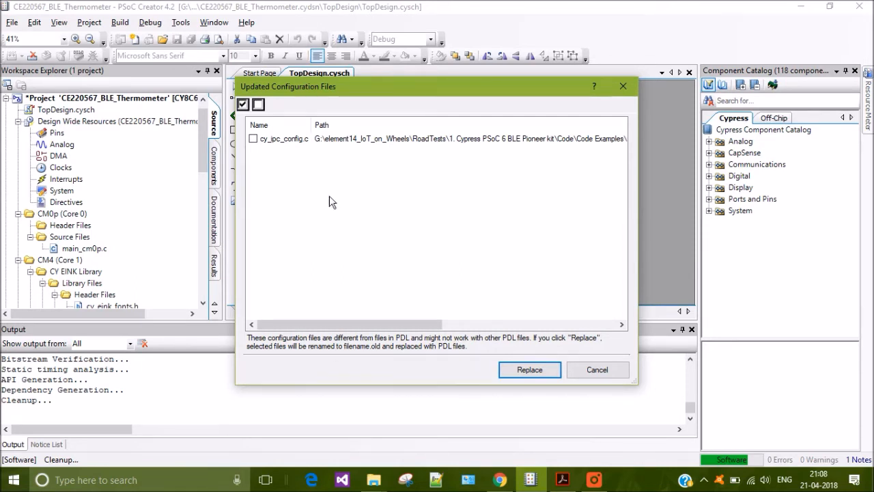
click(254, 140)
click(530, 375)
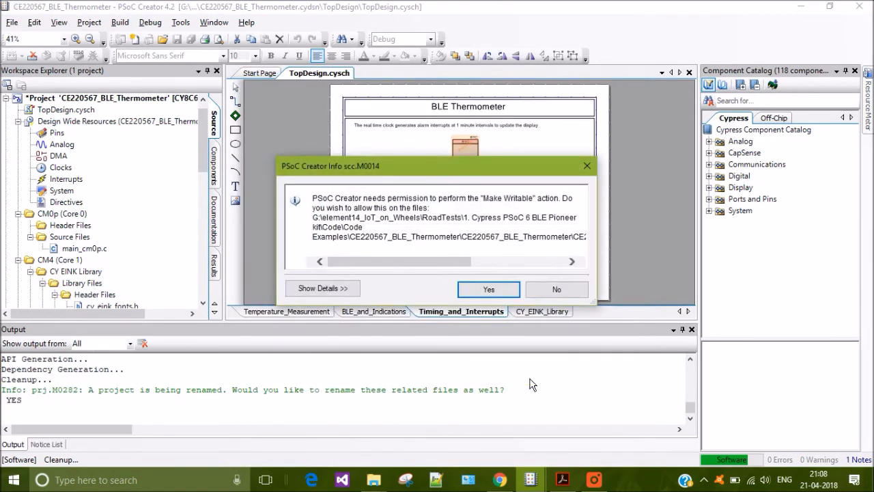
click(497, 292)
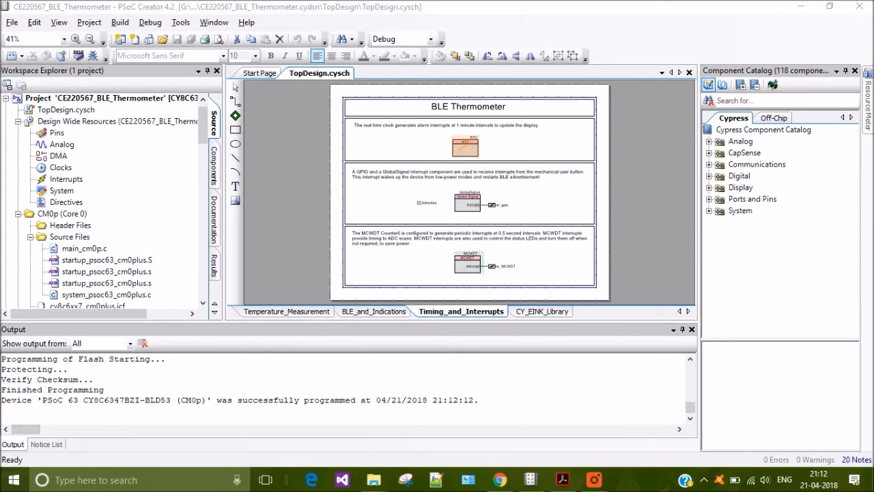
click(2, 409)
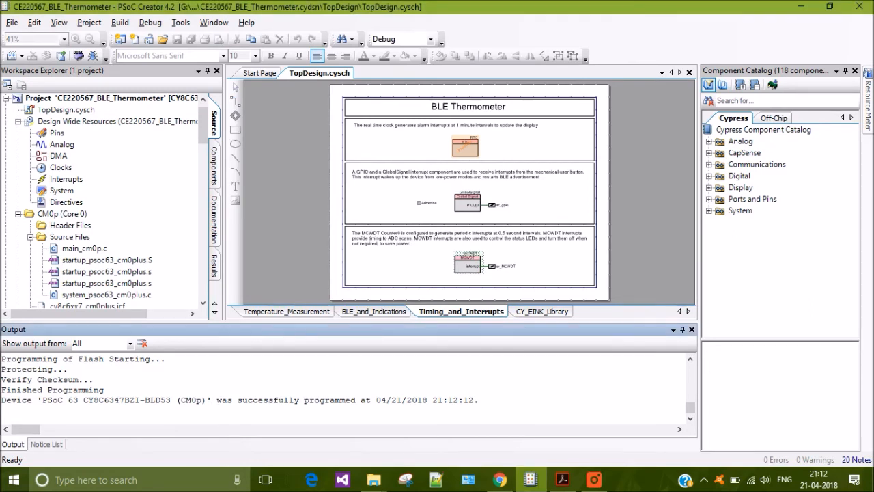
mouse_move(36, 433)
mouse_down()
mouse_move(44, 437)
mouse_move(26, 437)
mouse_up()
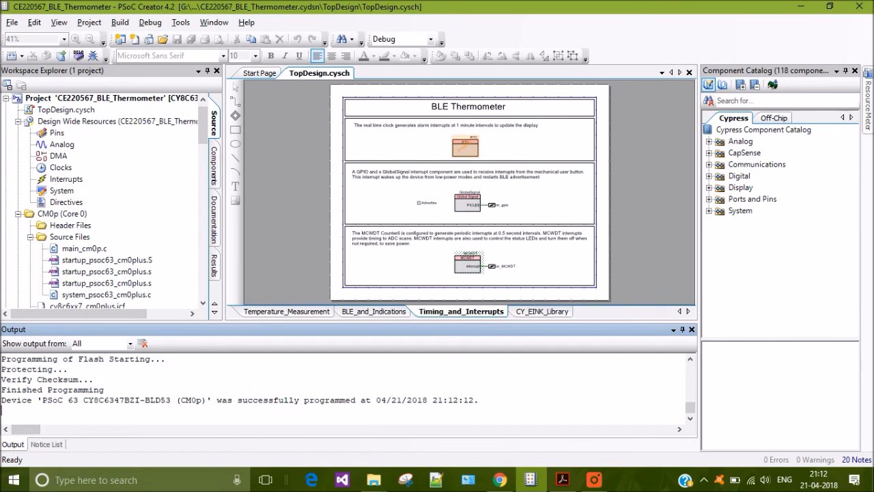